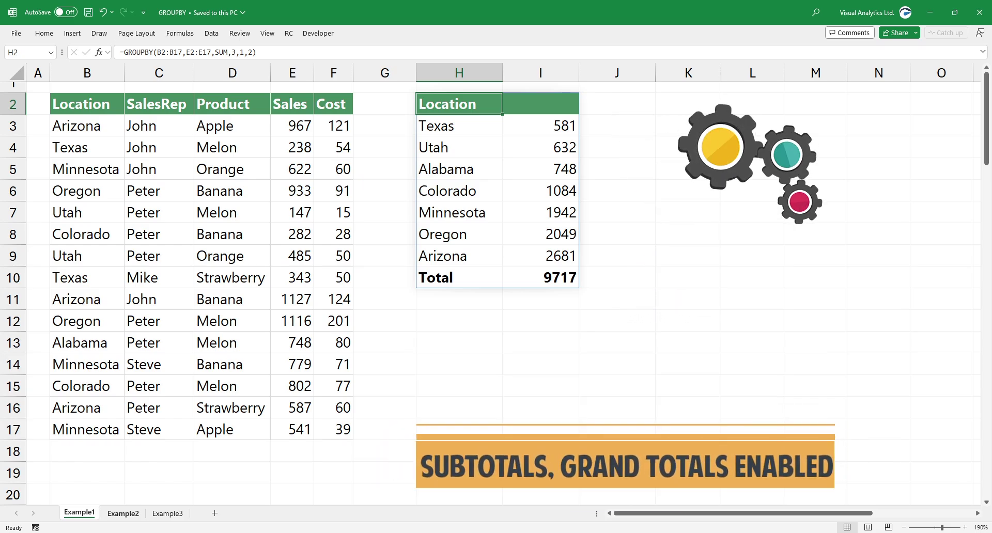
click(123, 513)
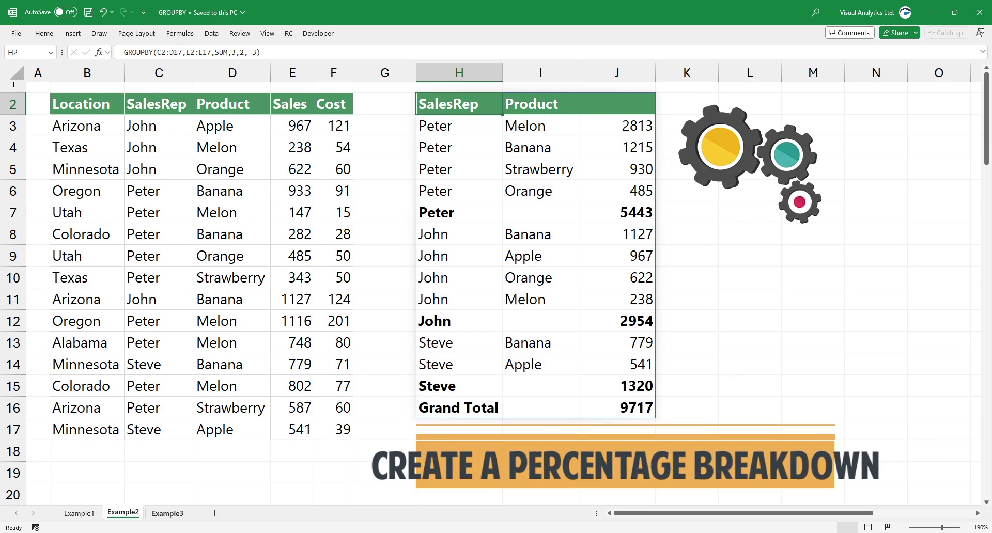
key(ctrl+Page_Down)
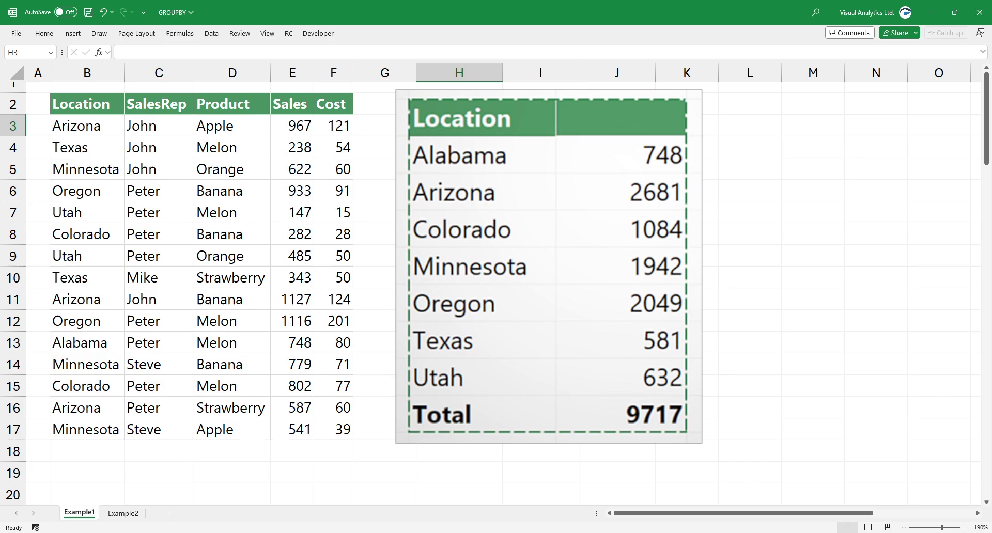
Step: Enter a GROUPBY formula in H3 with row fields B2:B17, values E2:E17 and SUM as the function
text(=GR)
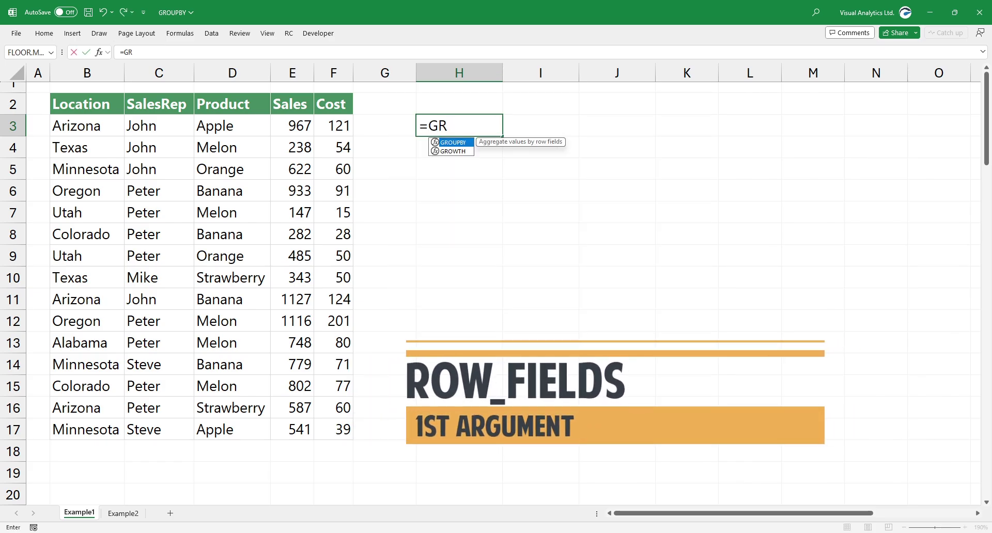
key(Tab)
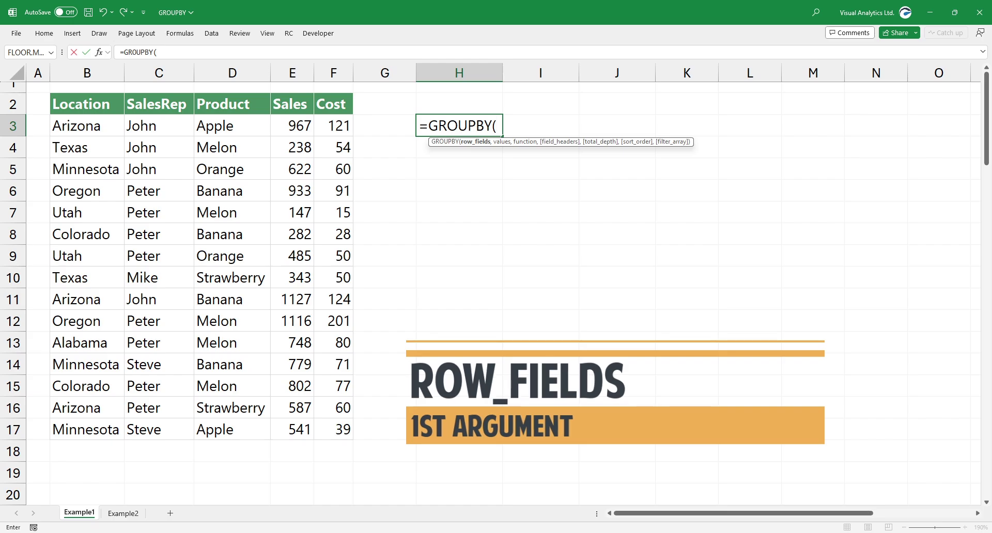
drag(87, 104, 87, 430)
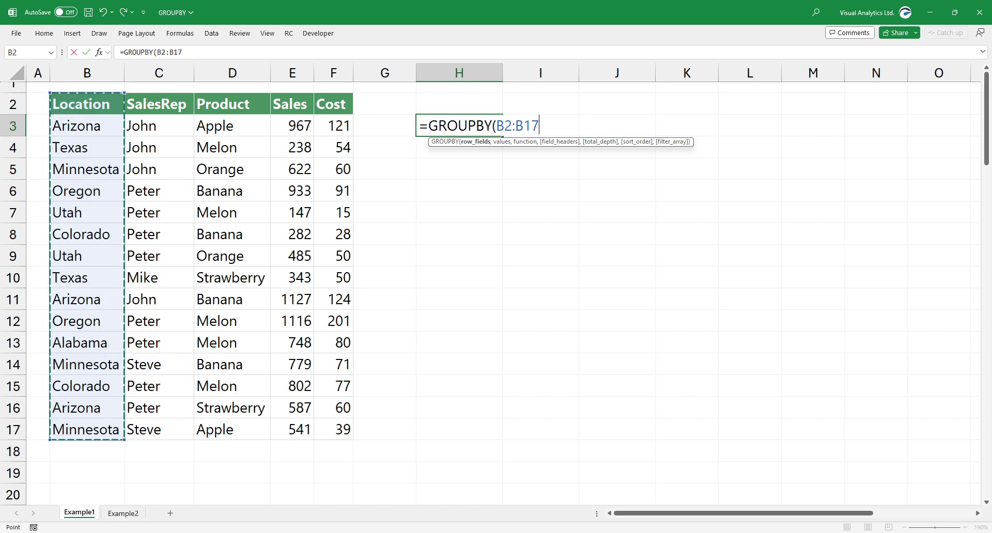
text(,)
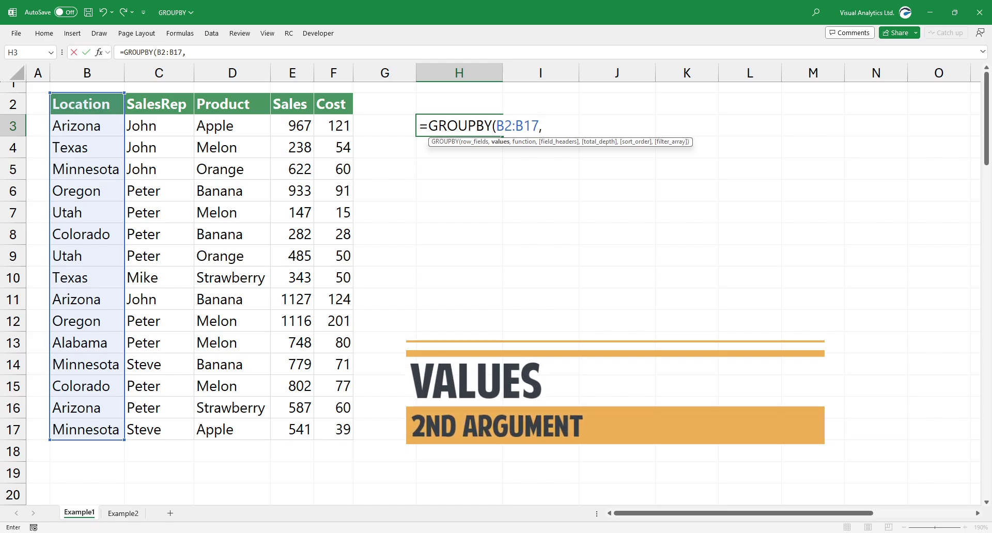
drag(292, 104, 305, 434)
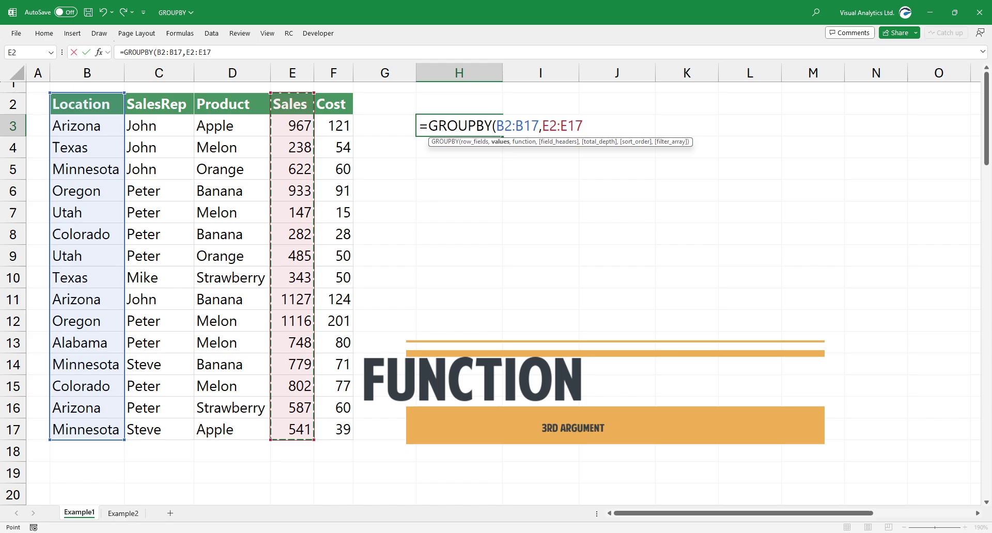
text(,)
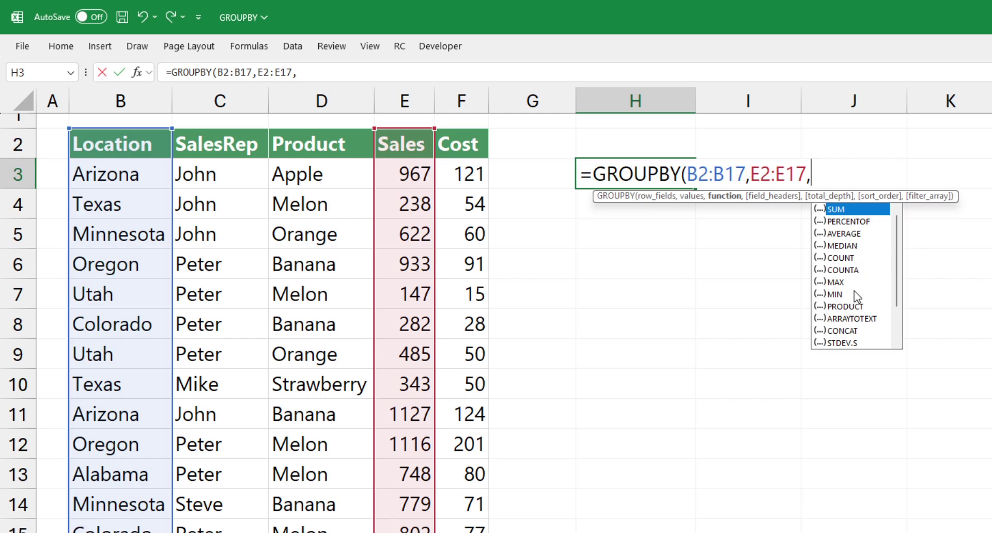
mouse_move(898, 227)
mouse_down()
mouse_move(898, 278)
mouse_move(900, 229)
mouse_up()
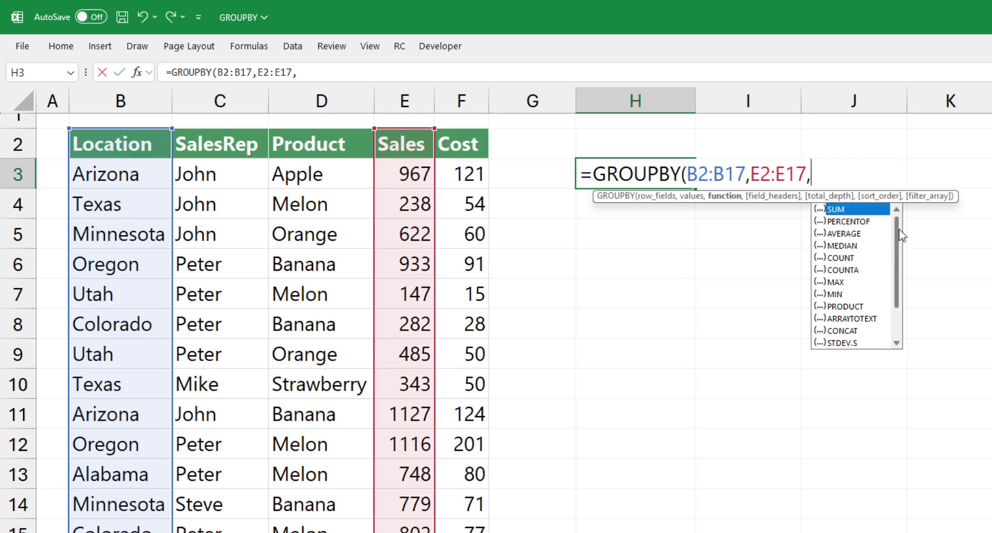
double_click(868, 209)
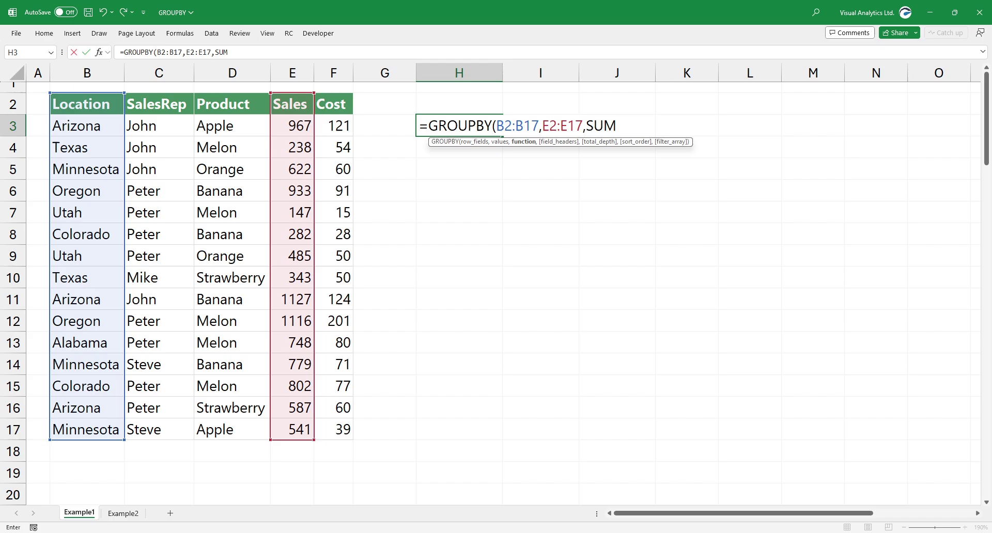
text())
key(Return)
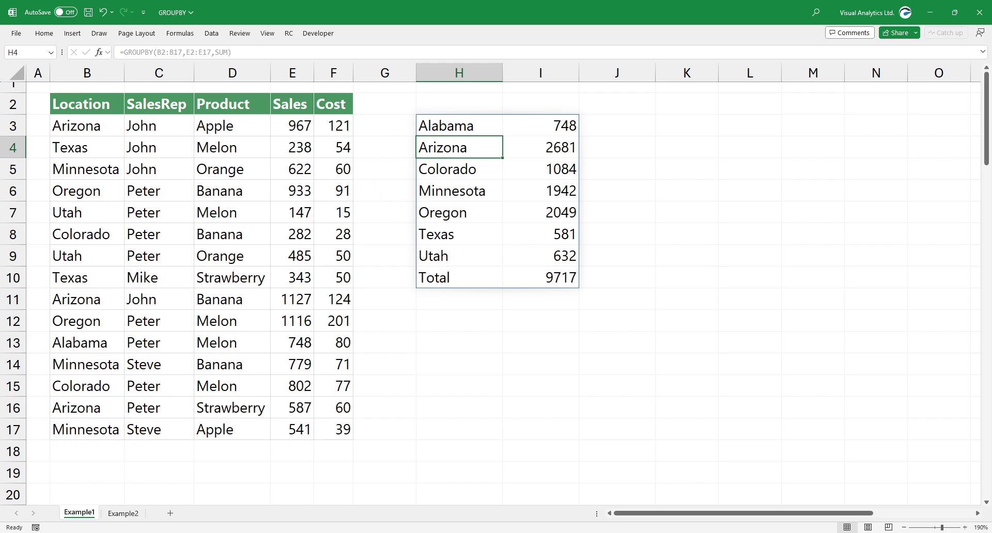
Step: Replace SUM with PERCENTOF as the function of the GROUPBY formula in H3 on the Example2 sheet
key(Up)
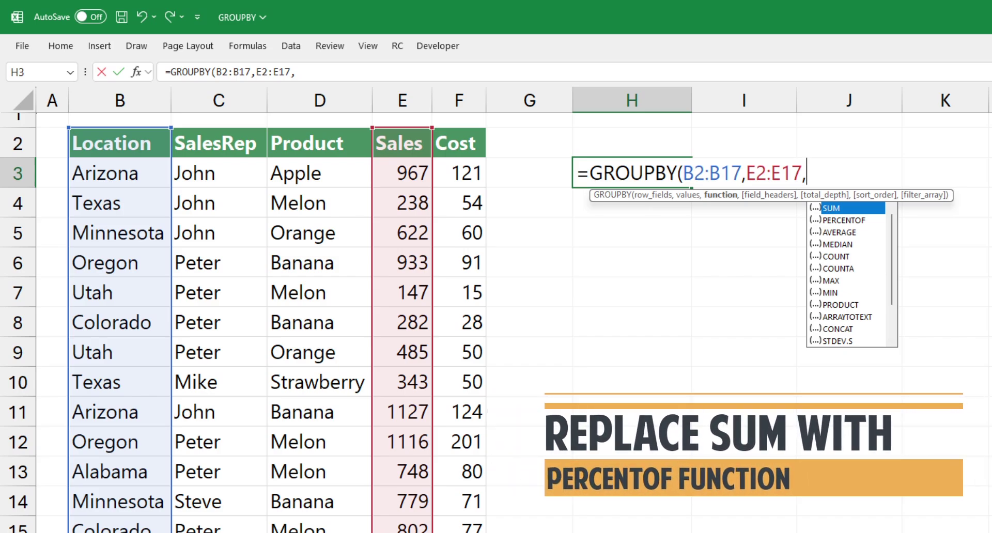
key(Down)
key(Tab)
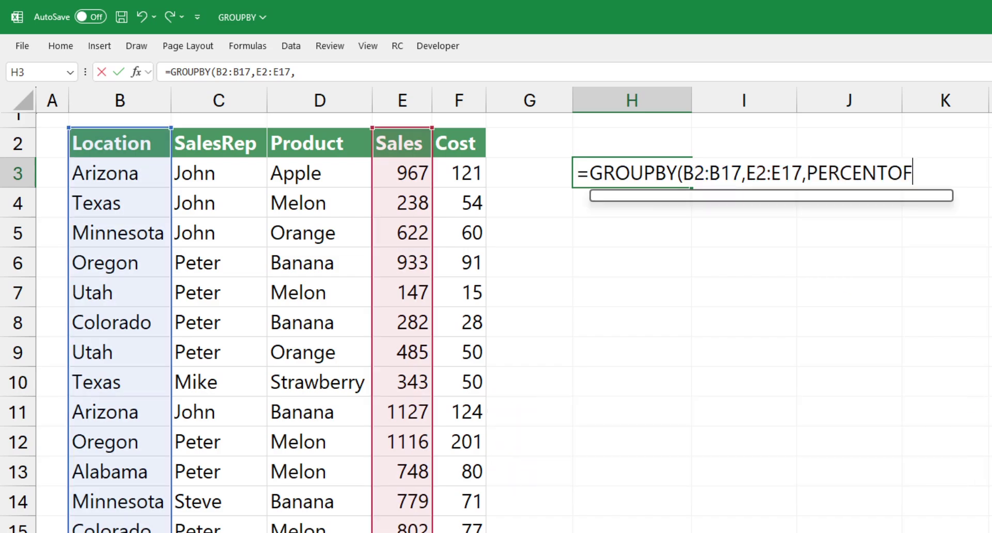
key(Return)
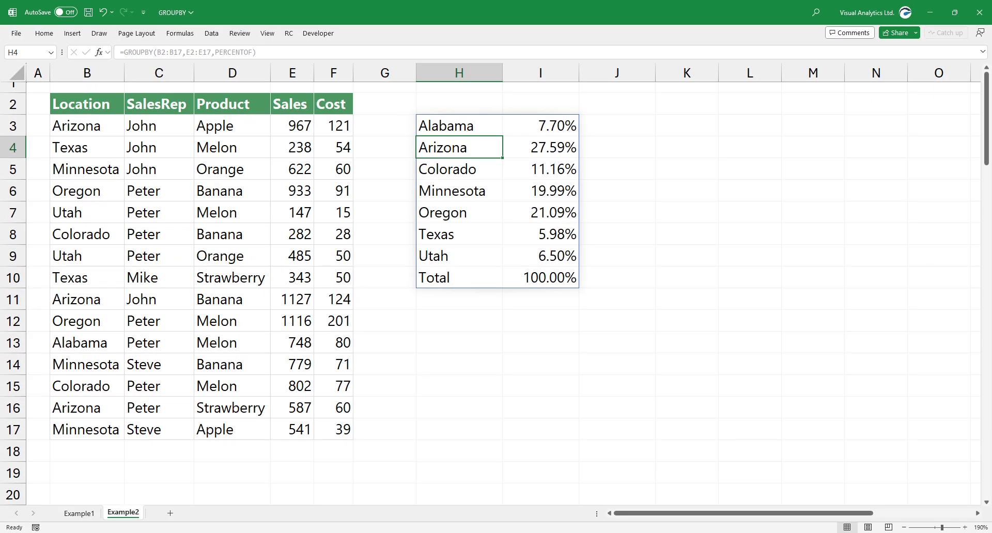
Step: Add the field_headers option 3 - Yes and show to the GROUPBY formula in H3 on the Example1 sheet
click(459, 126)
double_click(485, 126)
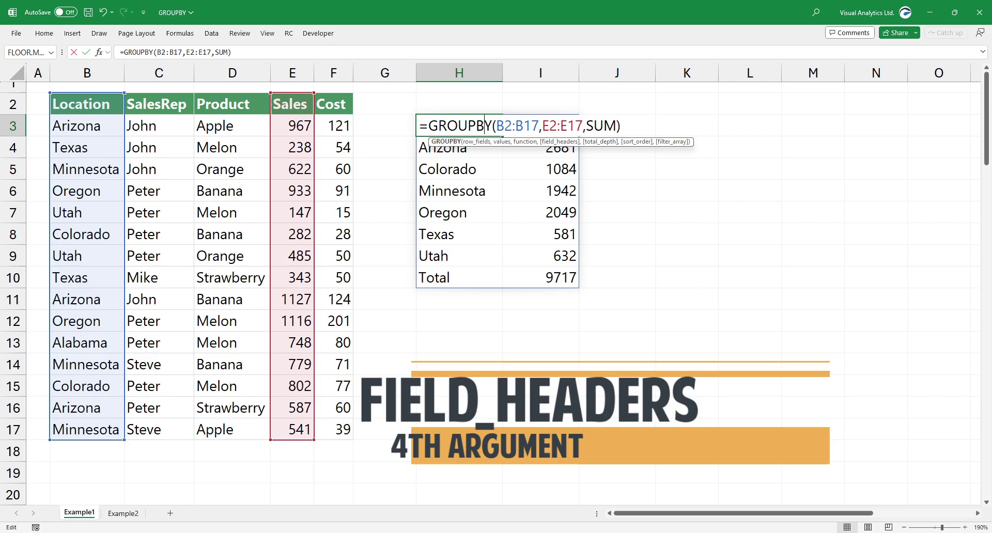
click(617, 125)
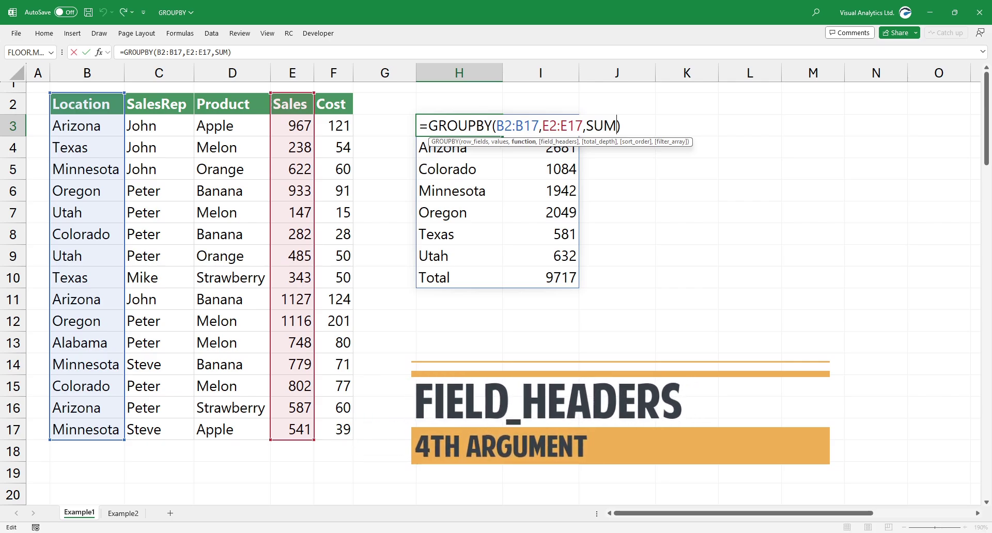
text(,)
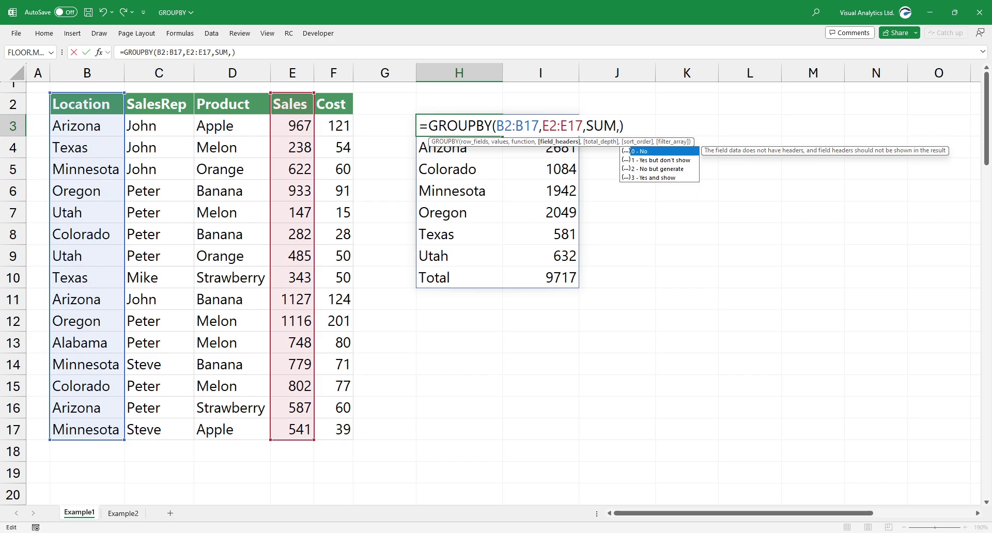
key(Down)
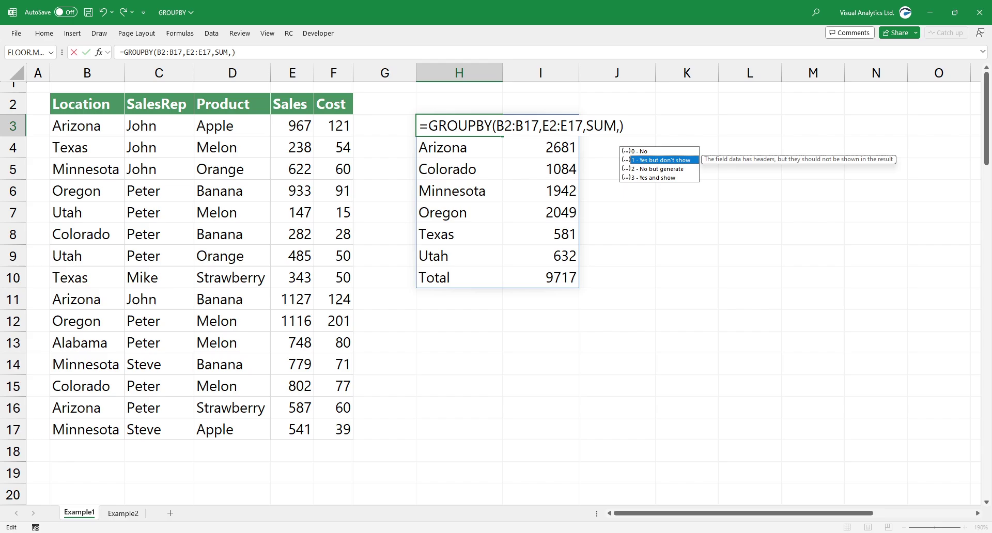
key(Down)
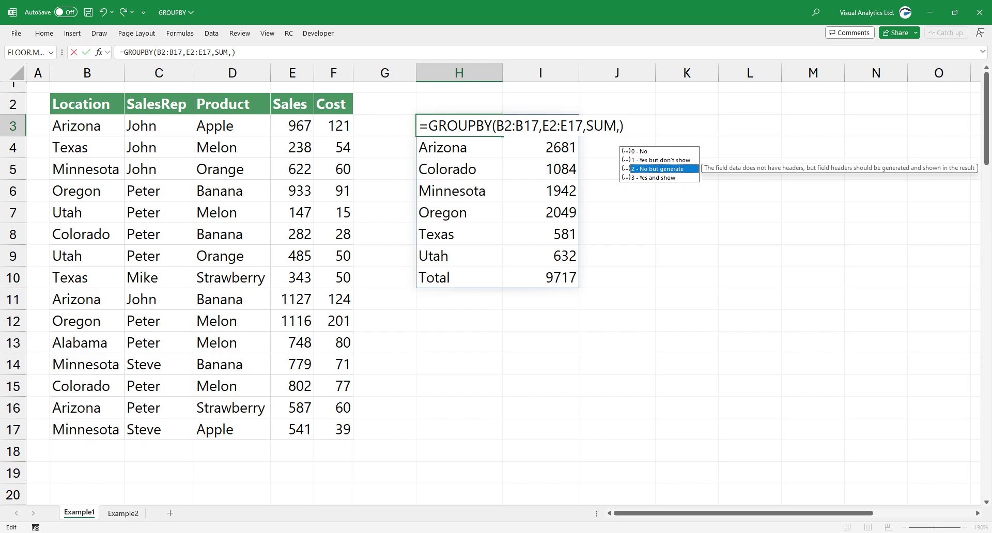
key(Down)
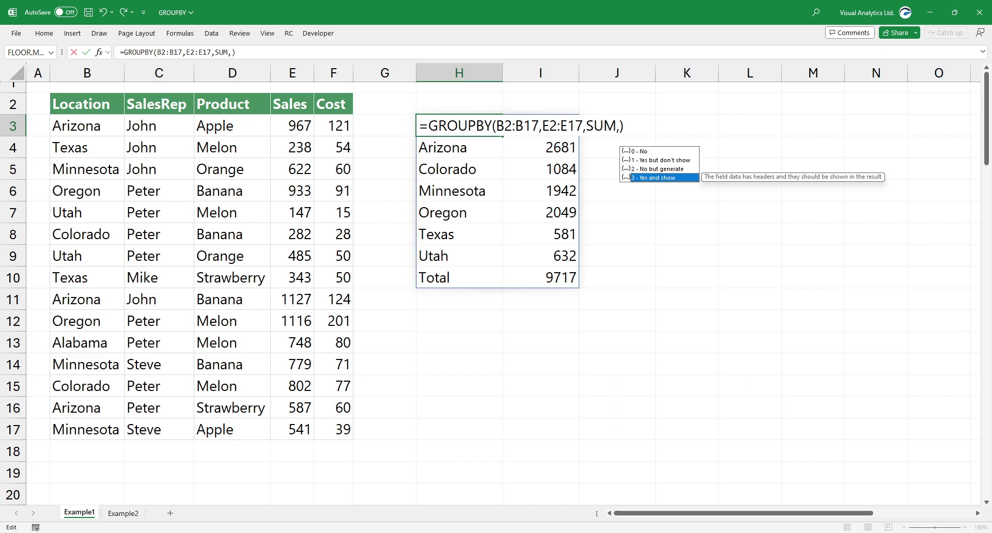
key(Tab)
key(Return)
key(Up)
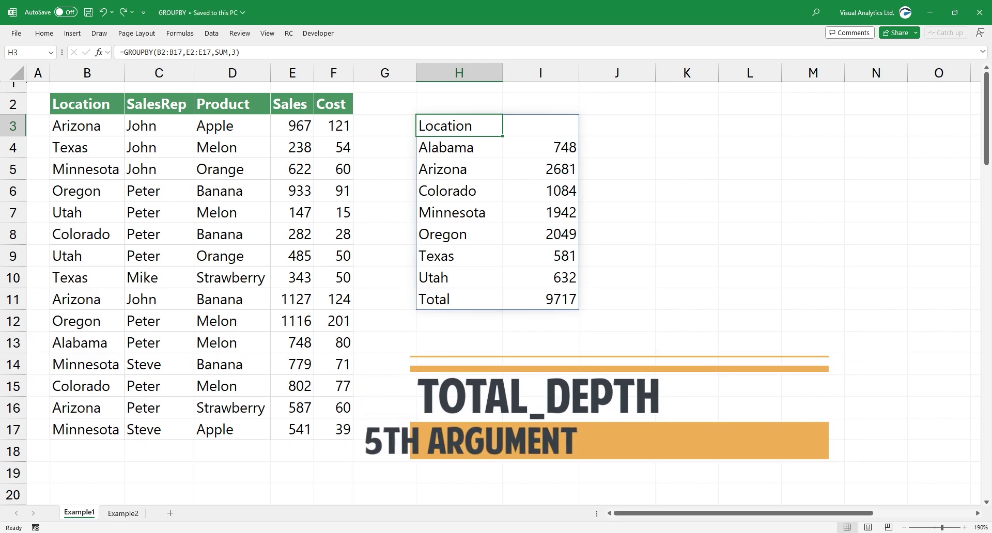
Step: Add a total_depth argument of 0 to the GROUPBY formula in H3 so that no totals are shown
double_click(476, 126)
click(627, 127)
text(,)
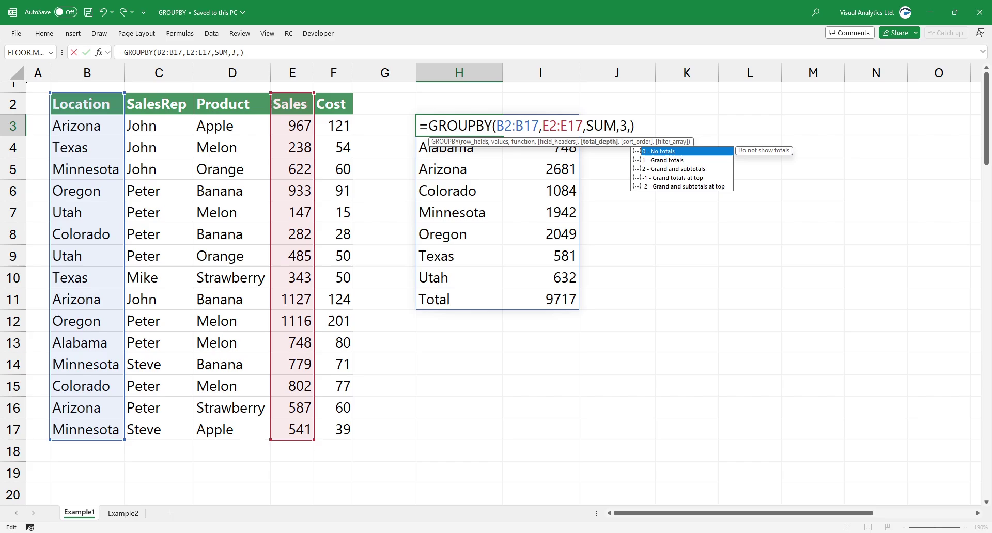
text(0)
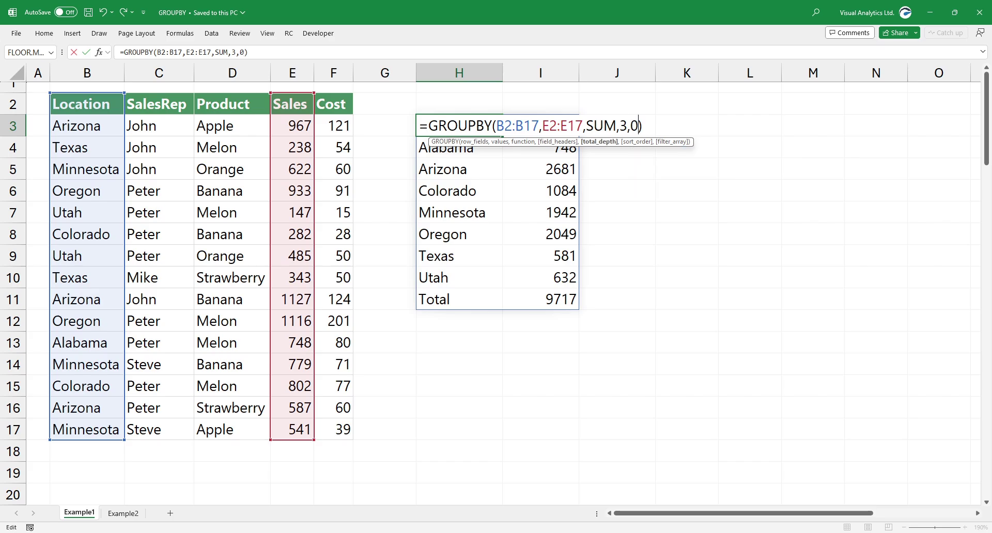
key(Return)
Step: Set the total_depth argument of the H3 GROUPBY formula to 1 for grand totals
key(Up)
key(F2)
key(Left)
key(BackSpace)
text(1)
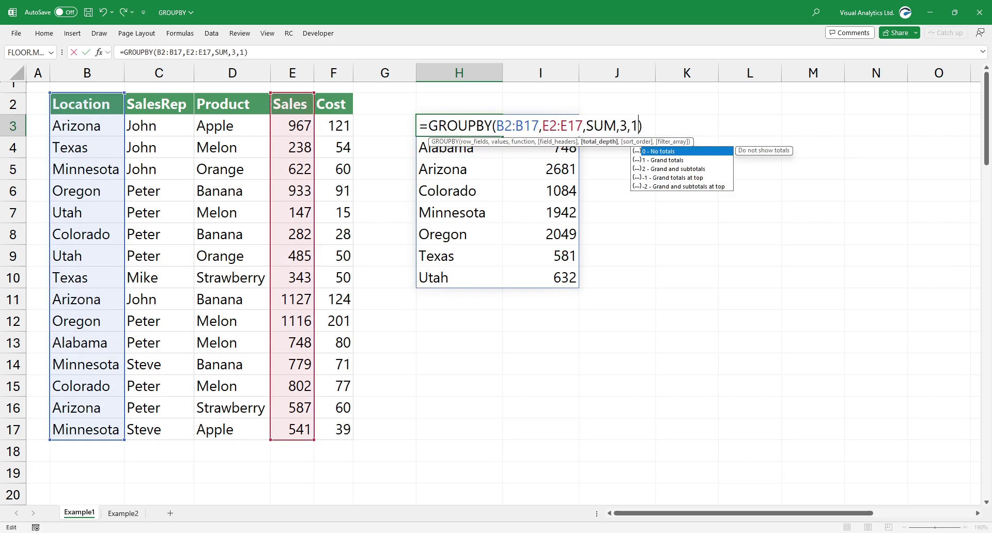
key(Down)
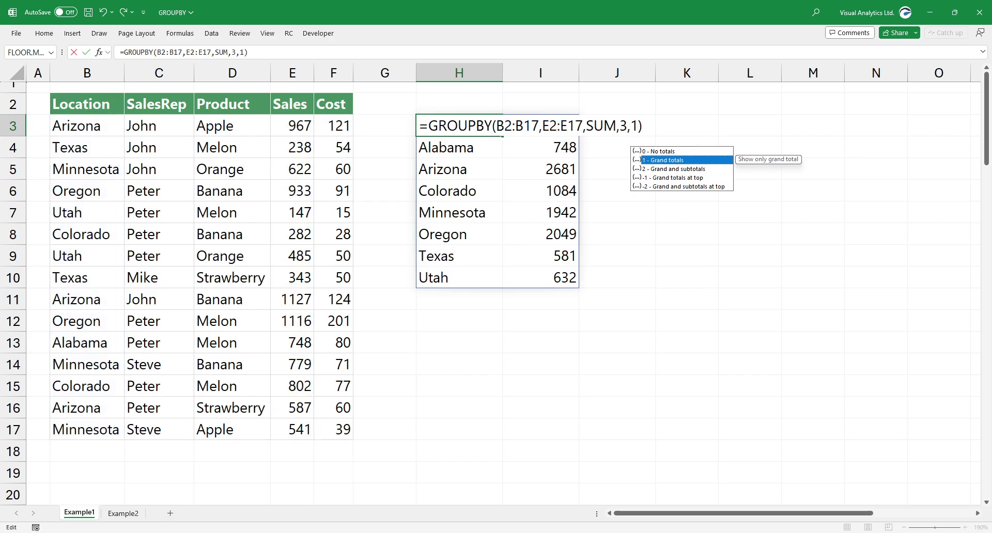
key(Return)
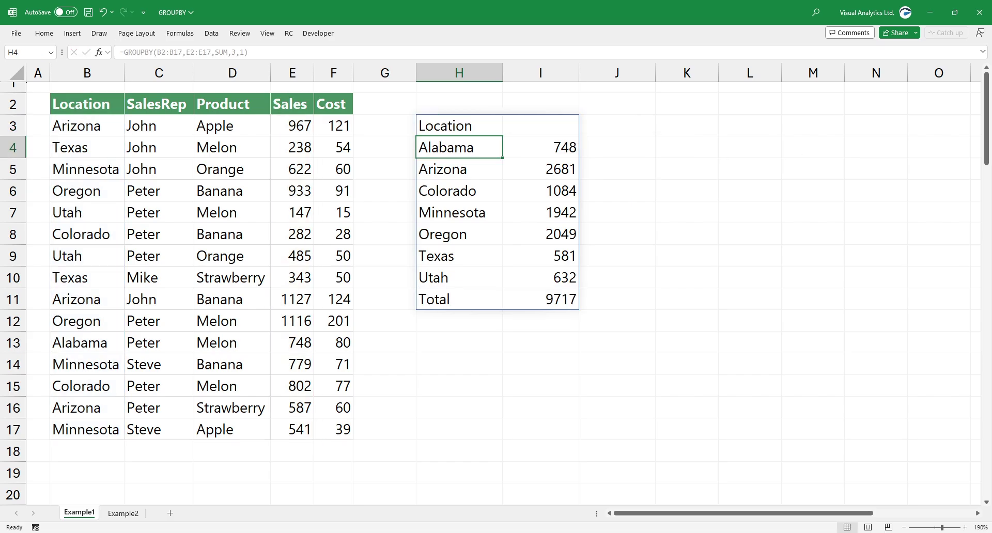
Step: Change the H3 formula's row_fields to C2:D17 and its total_depth to 2 - Grand and subtotals
key(Up)
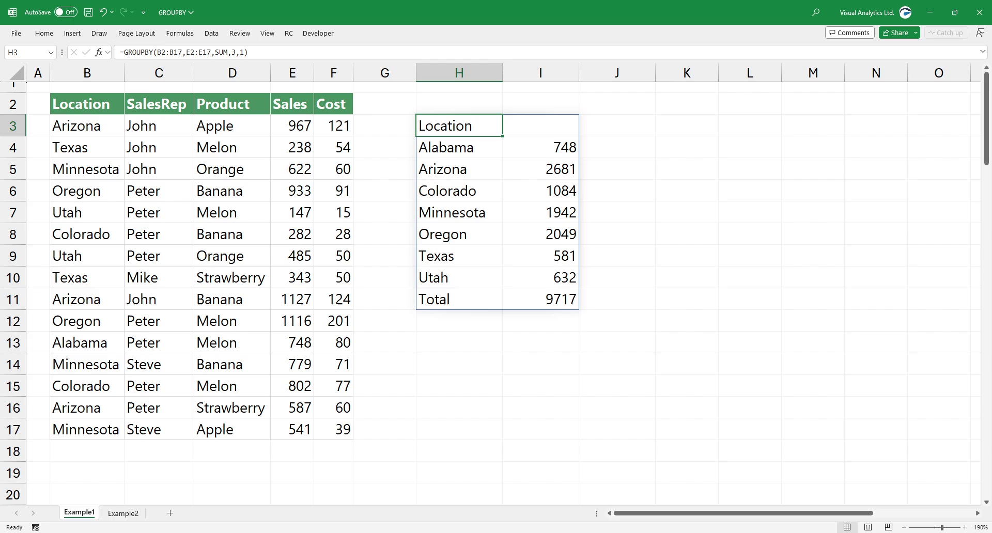
key(F2)
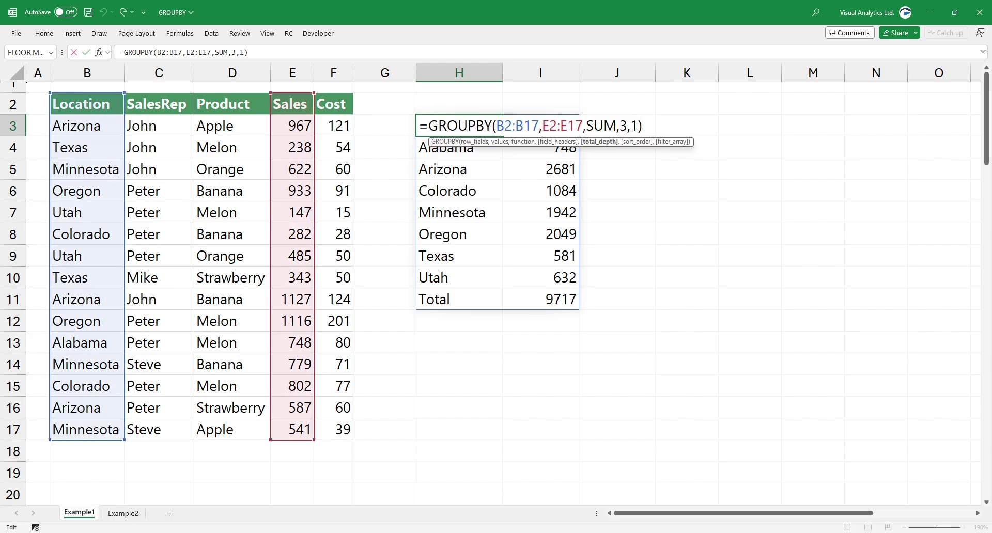
key(BackSpace)
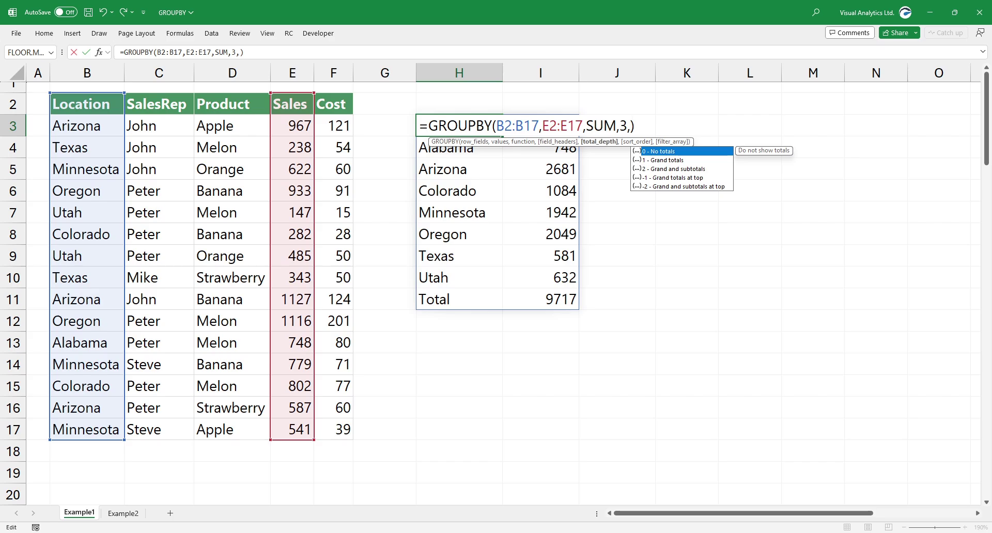
click(475, 141)
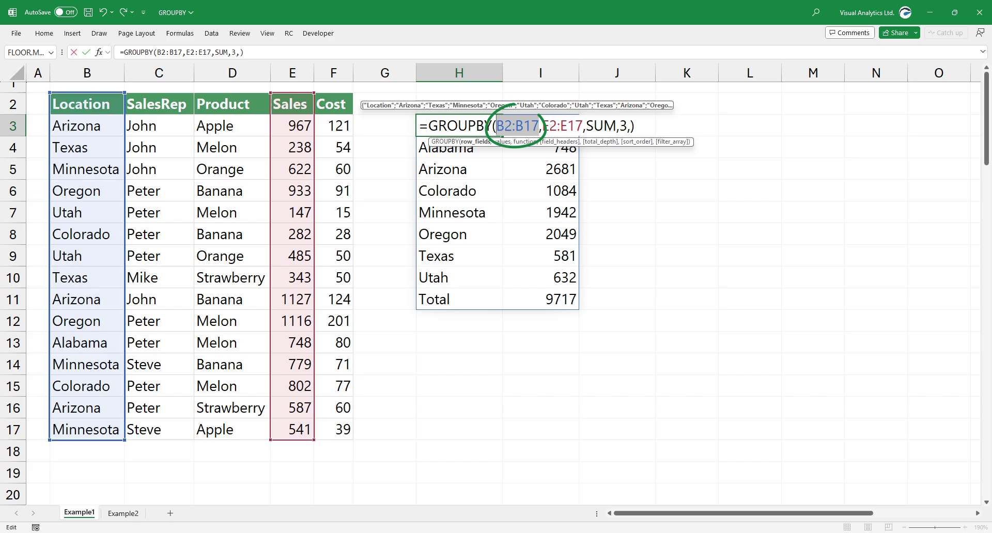
drag(124, 266, 165, 266)
drag(194, 441, 270, 440)
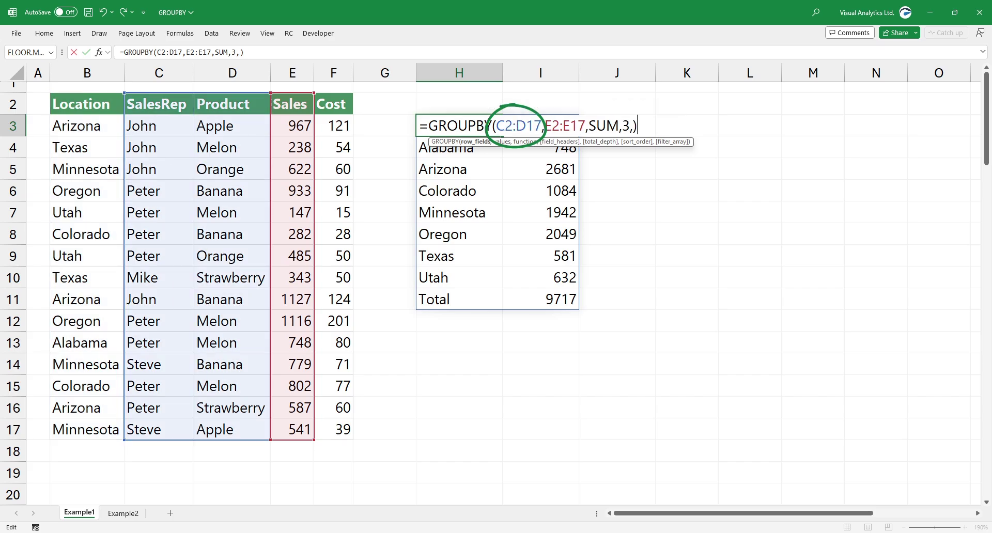
click(633, 126)
click(677, 169)
key(Tab)
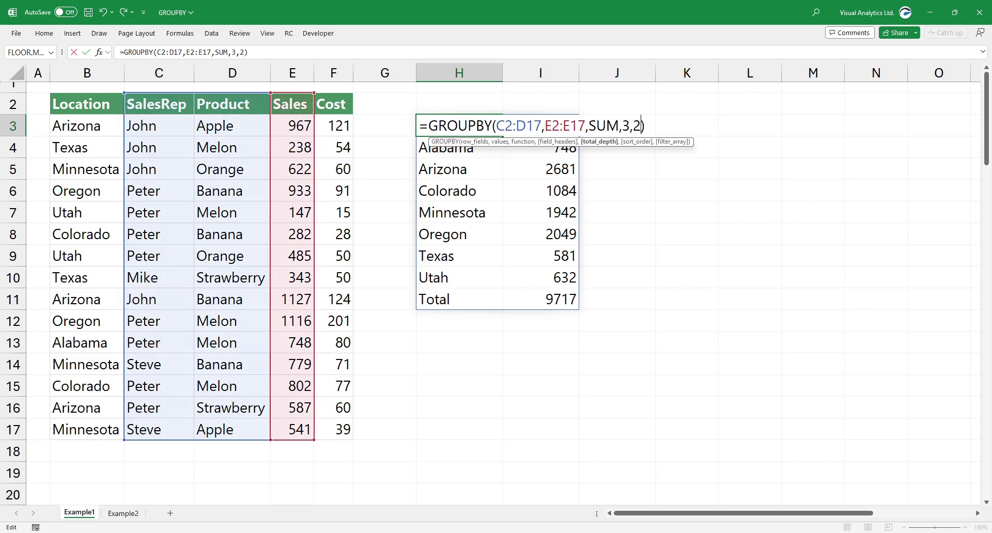
key(Return)
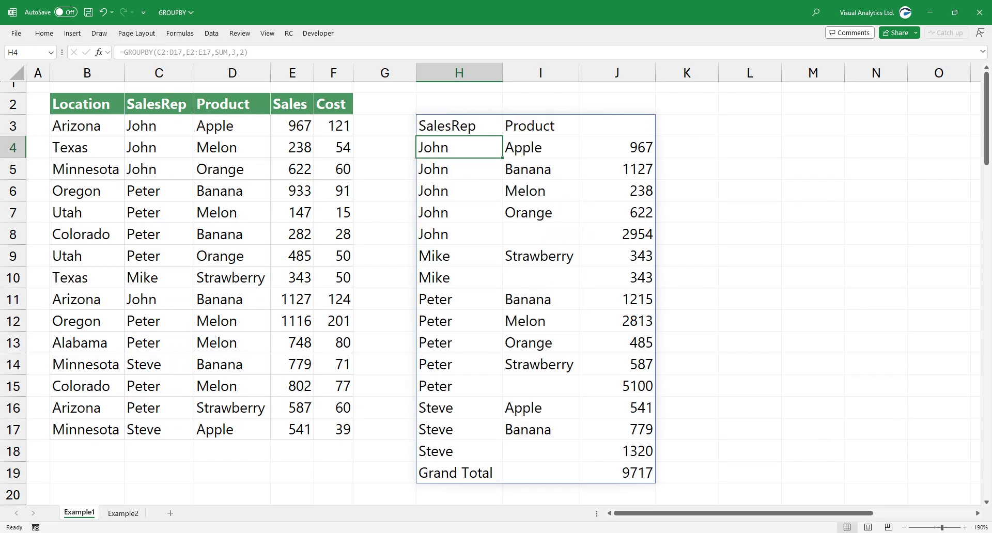
Step: Set the total_depth argument of the H3 GROUPBY formula to -1 for grand totals at the top
click(459, 125)
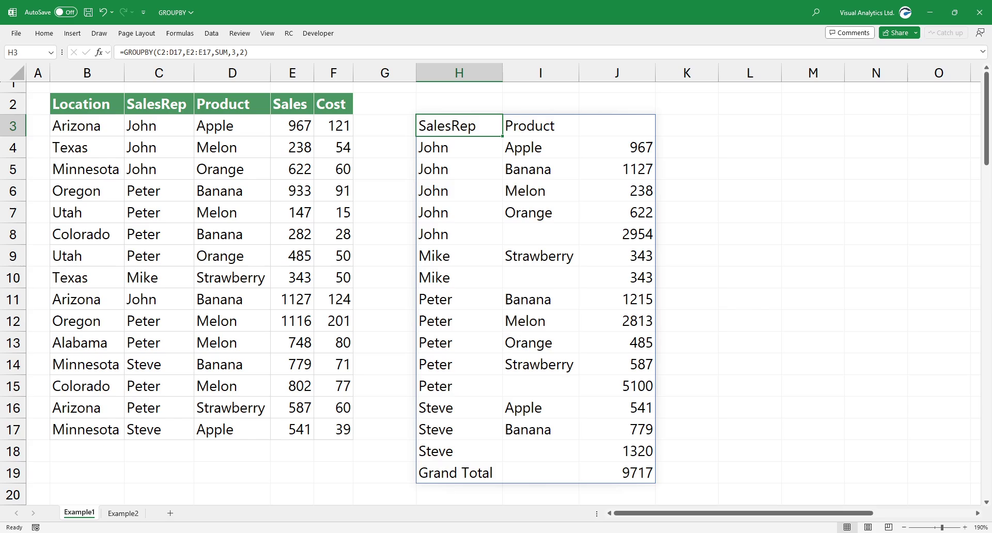
key(F2)
key(Left)
key(BackSpace)
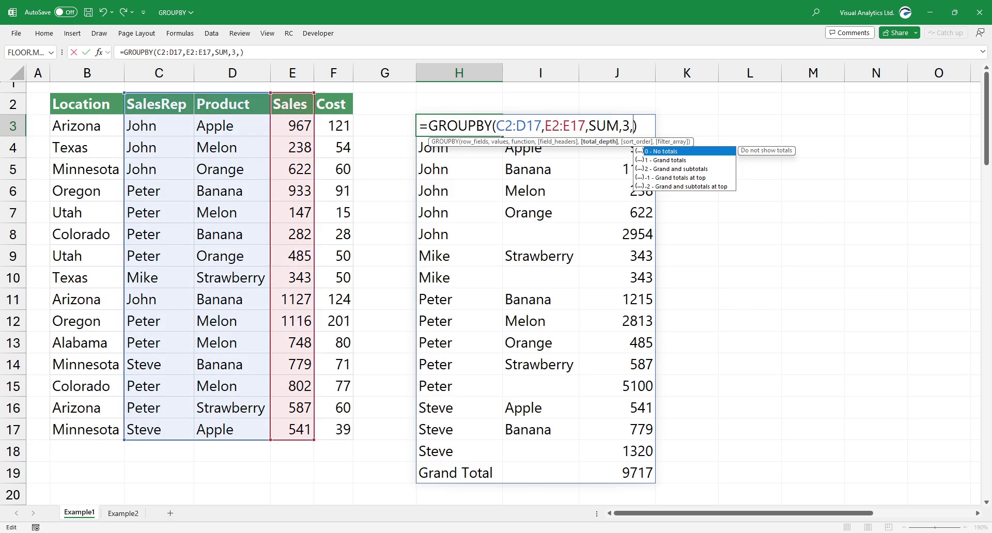
text(-1)
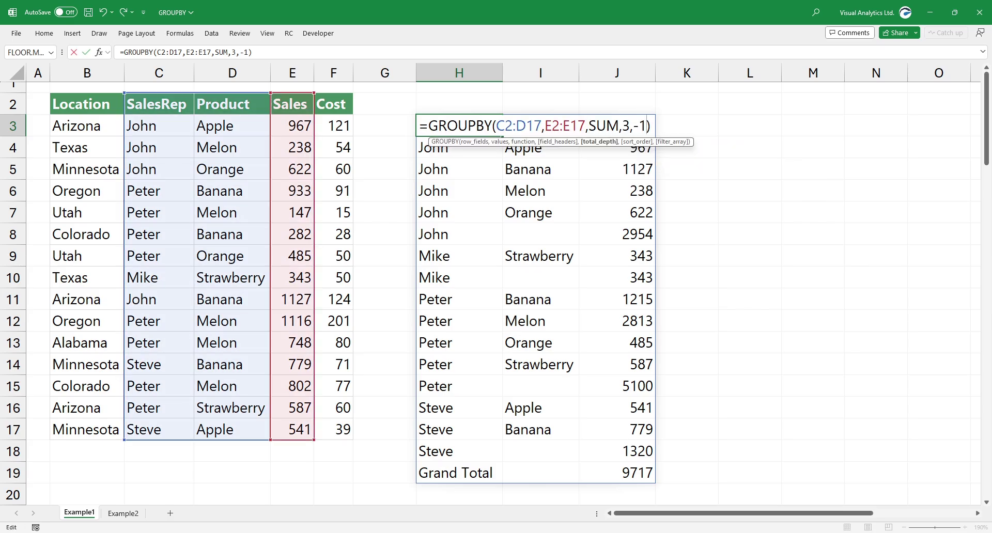
key(Return)
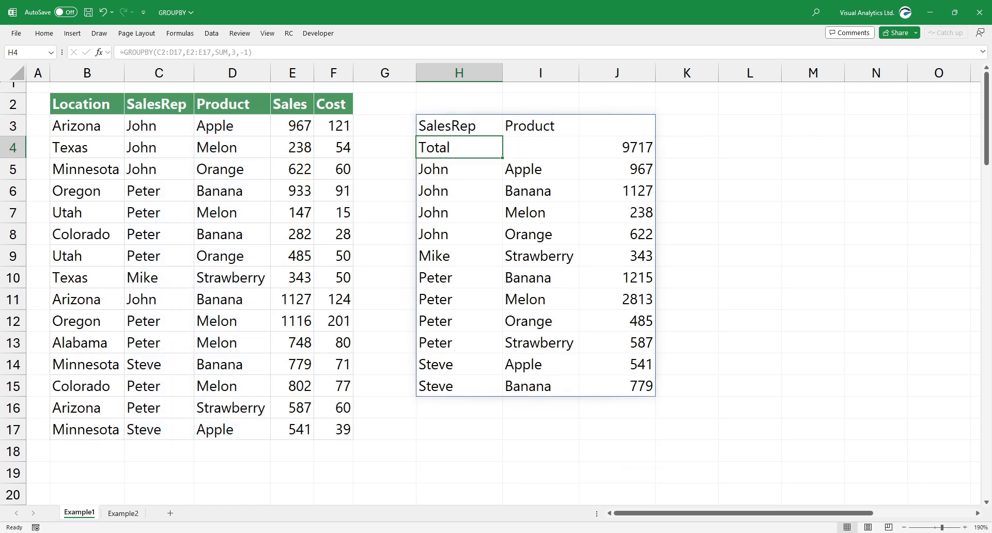
Step: Change the total_depth argument of the GROUPBY formula in H3 to -2 for grand and subtotals at the top
key(Up)
key(F2)
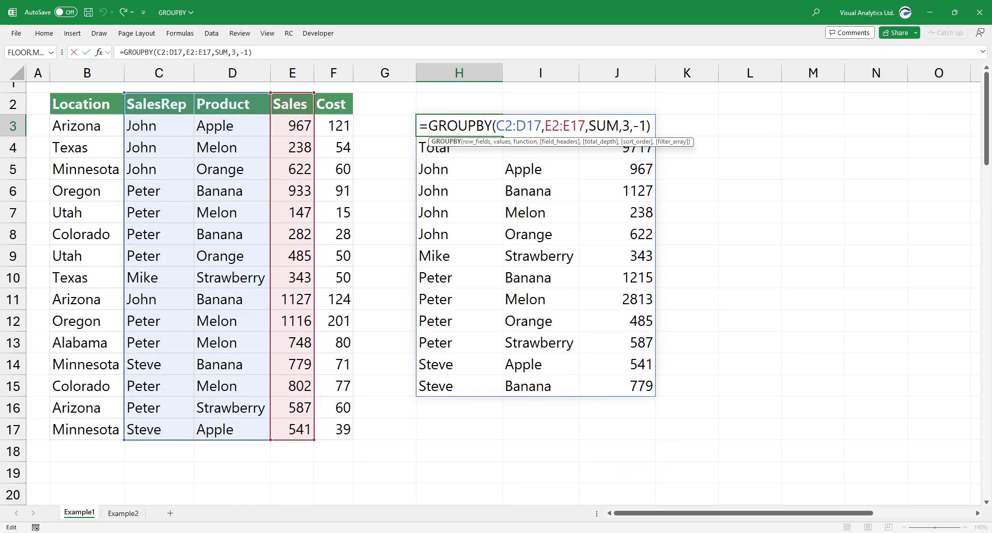
click(647, 126)
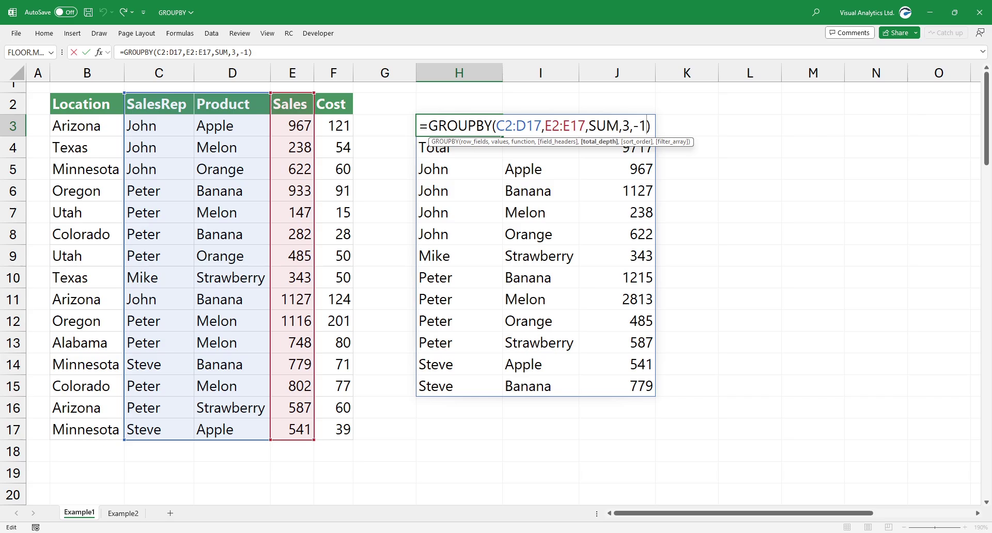
key(BackSpace)
key(BackSpace)
text(-2)
key(Return)
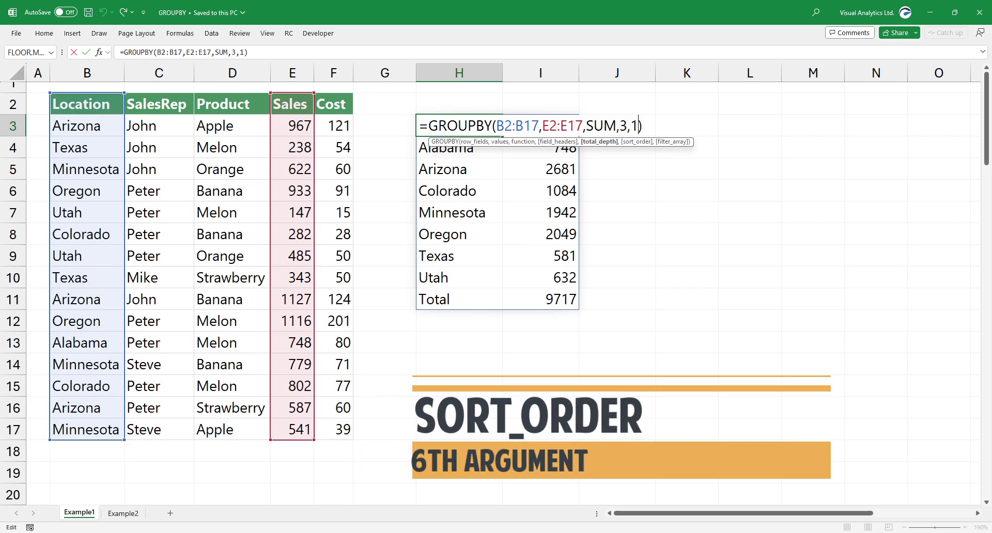
Step: Add a sort_order argument of 2 to the Location-based GROUPBY formula in H3, and change that argument to 1
key(Left)
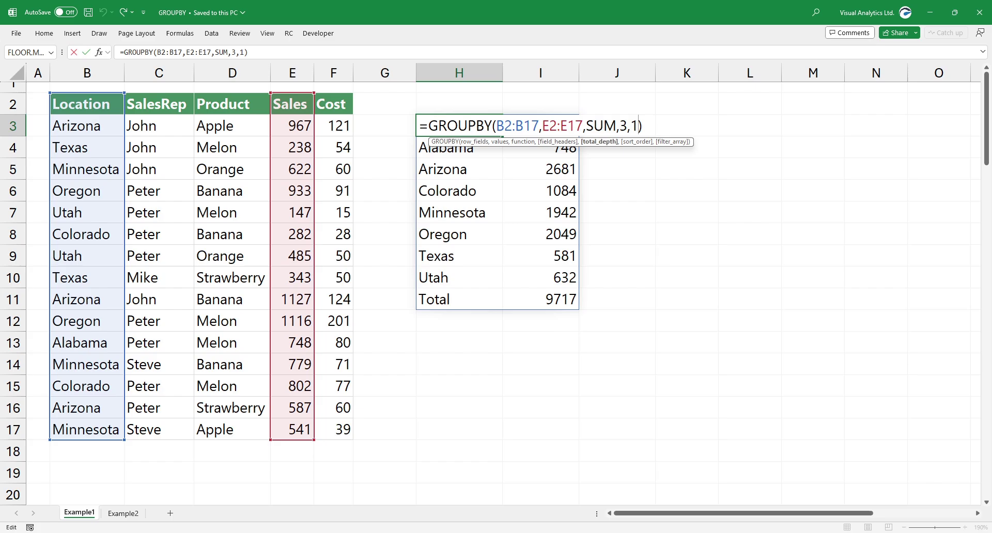
text(,)
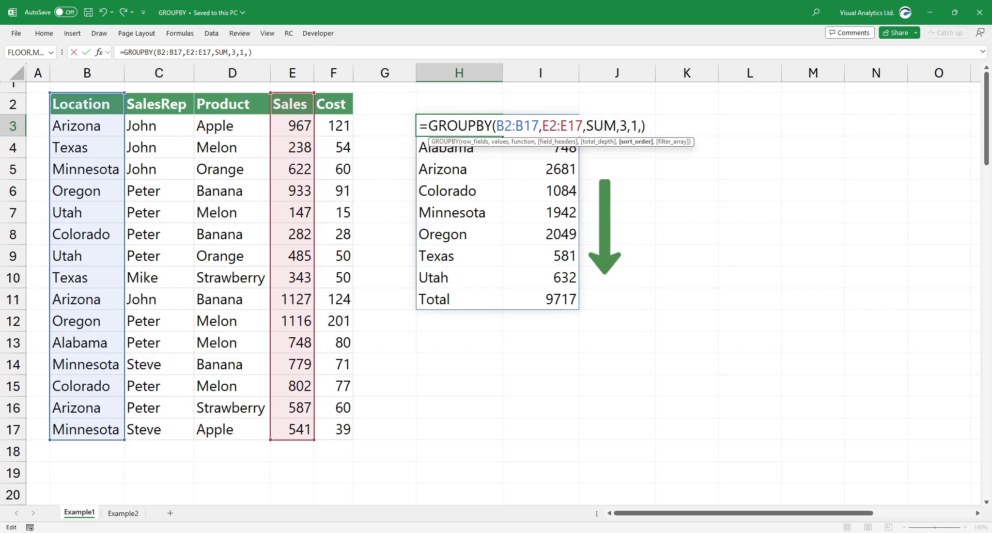
text(2)
key(Return)
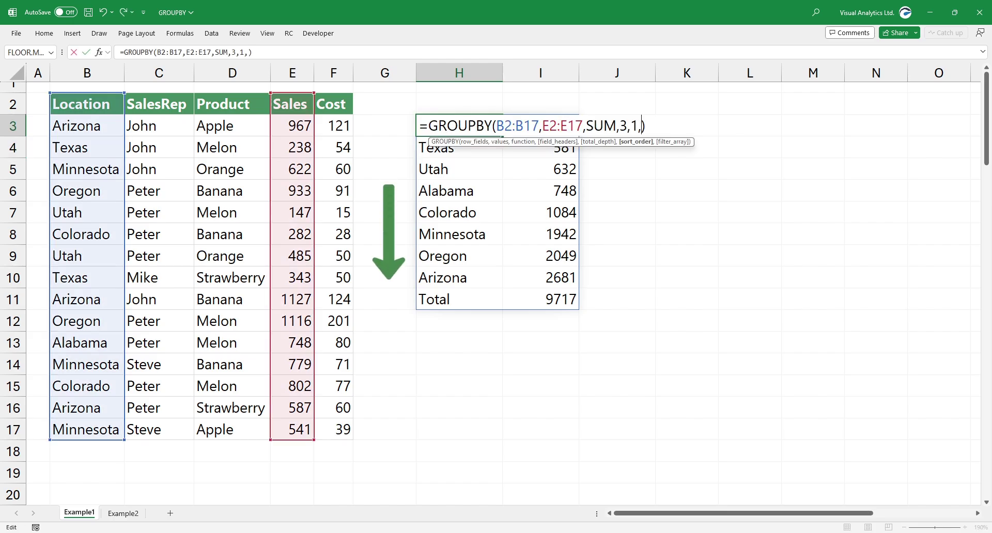
text(1)
key(Return)
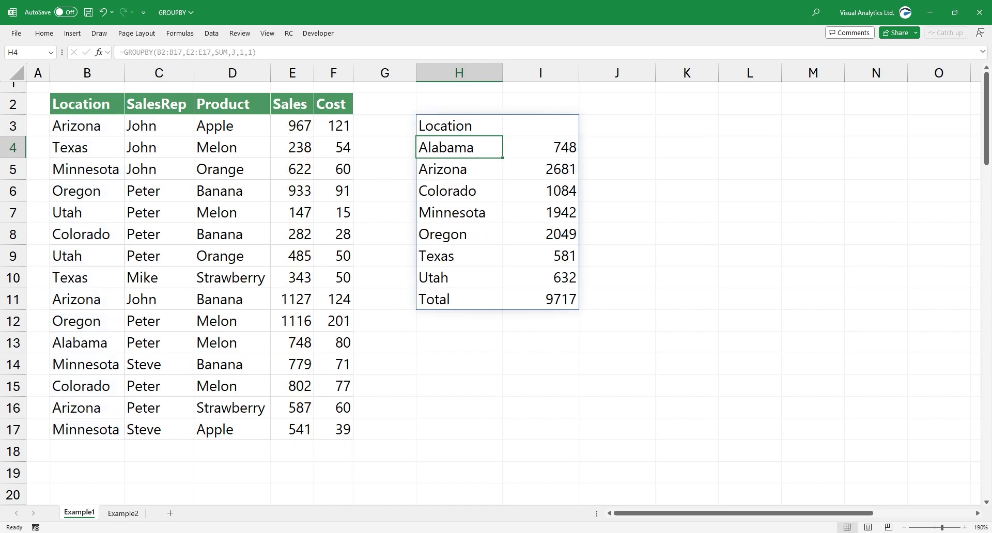
Step: Set the sort_order argument of the H3 GROUPBY formula to -2 to sort by sales in descending order
key(Up)
key(F2)
key(BackSpace)
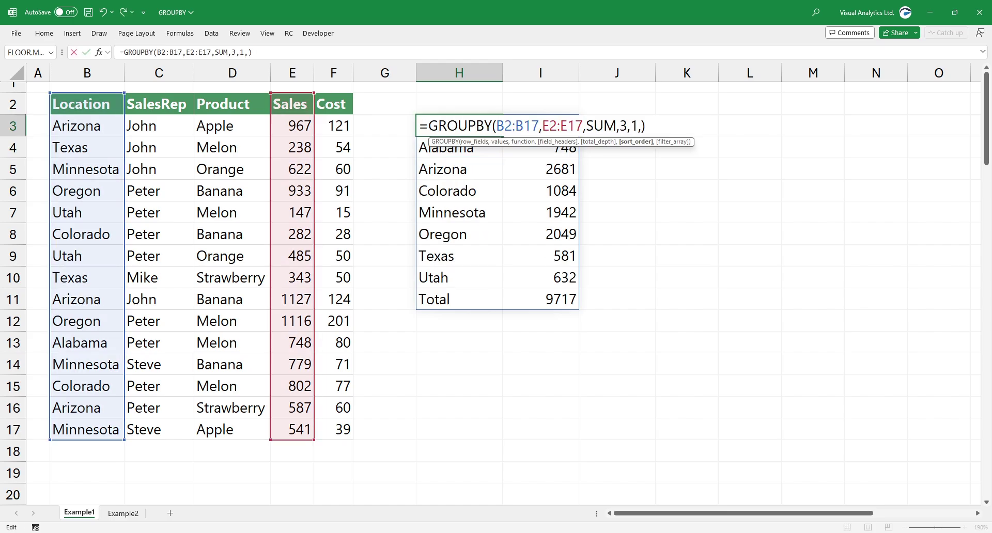
text(-2)
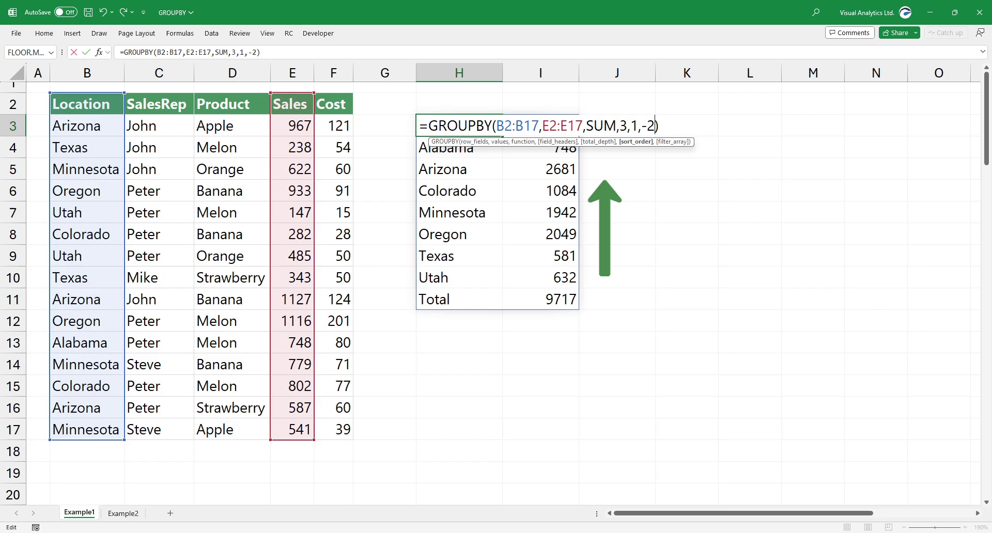
key(Return)
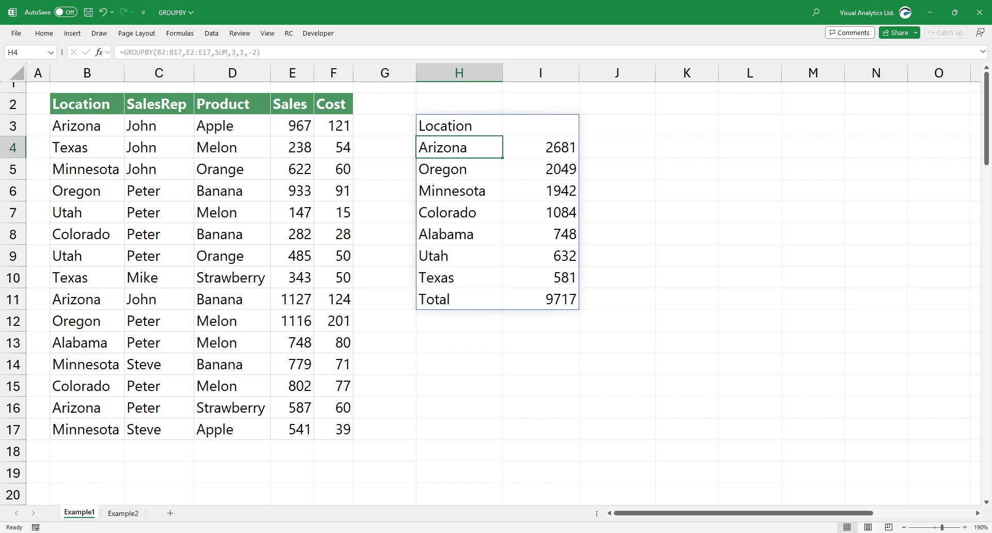
Step: Clear the sort_order value in the H3 GROUPBY formula and commit the edit
click(459, 126)
key(F2)
key(Left)
key(BackSpace)
key(BackSpace)
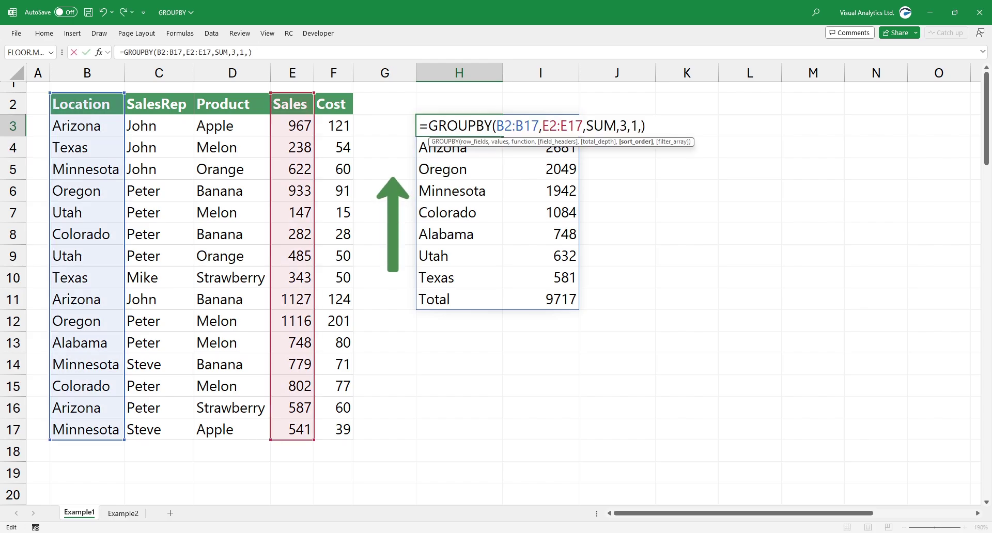
key(Return)
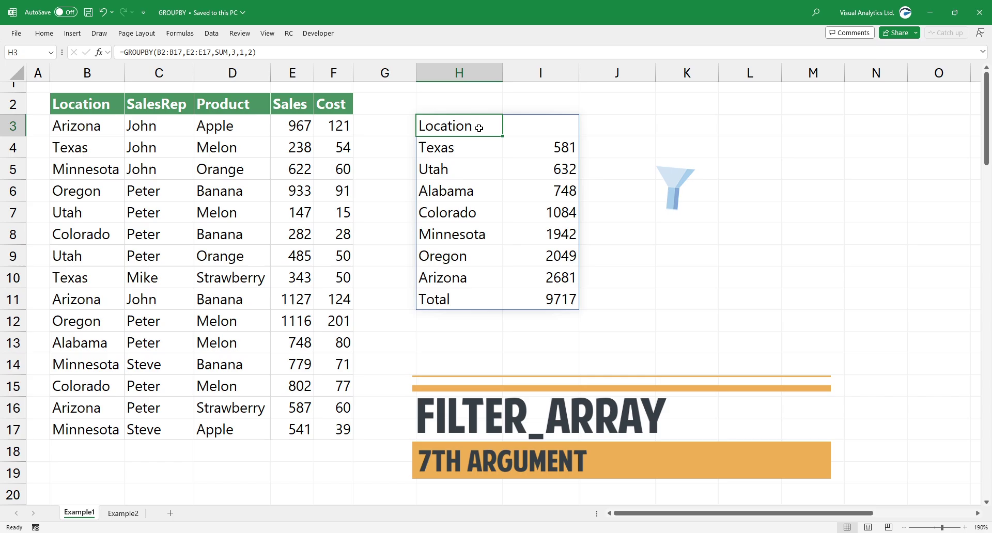
Step: Add the filter_array argument B2:B17<>"Texas" to the H3 GROUPBY formula to exclude Texas from the summary
double_click(476, 128)
click(653, 131)
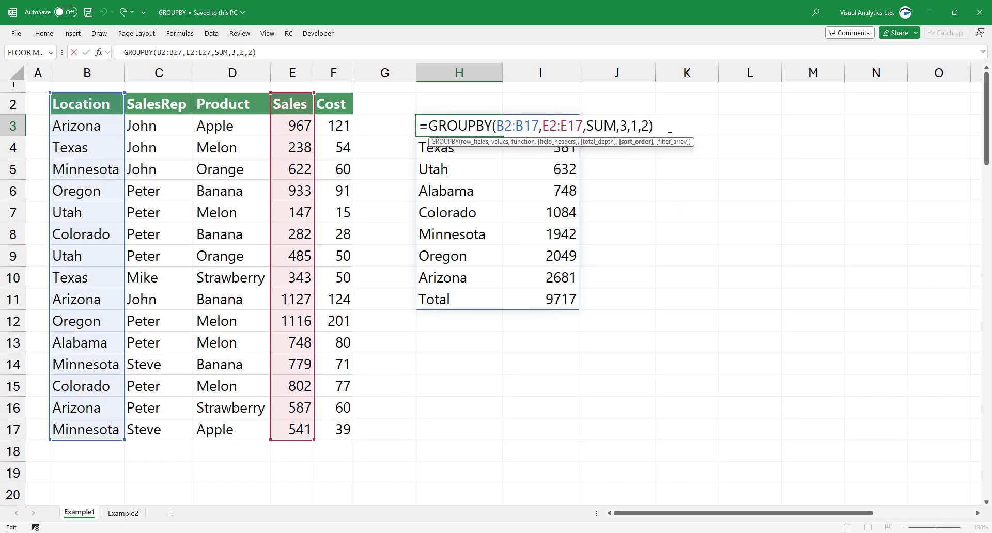
text(,)
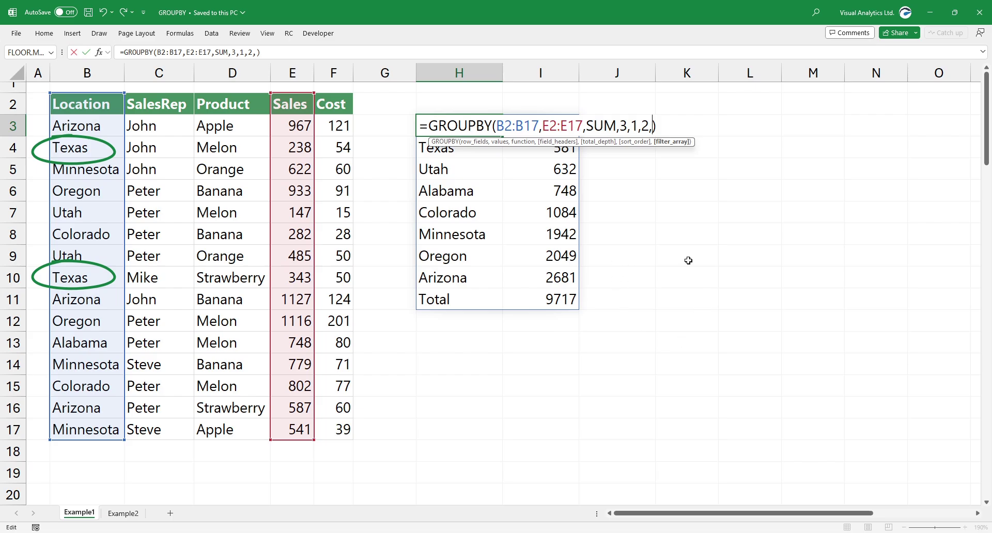
text(B2:B17<>"Texas)
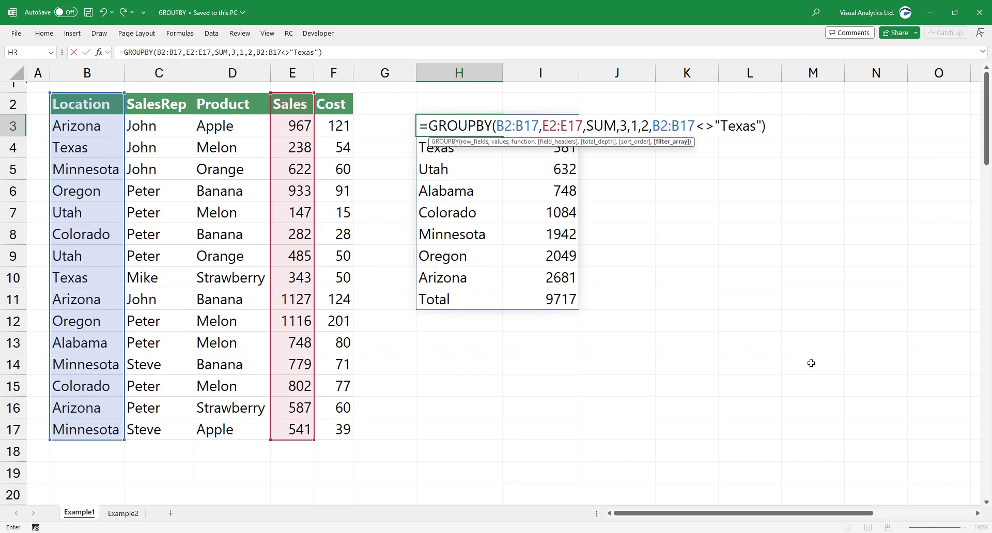
key(Return)
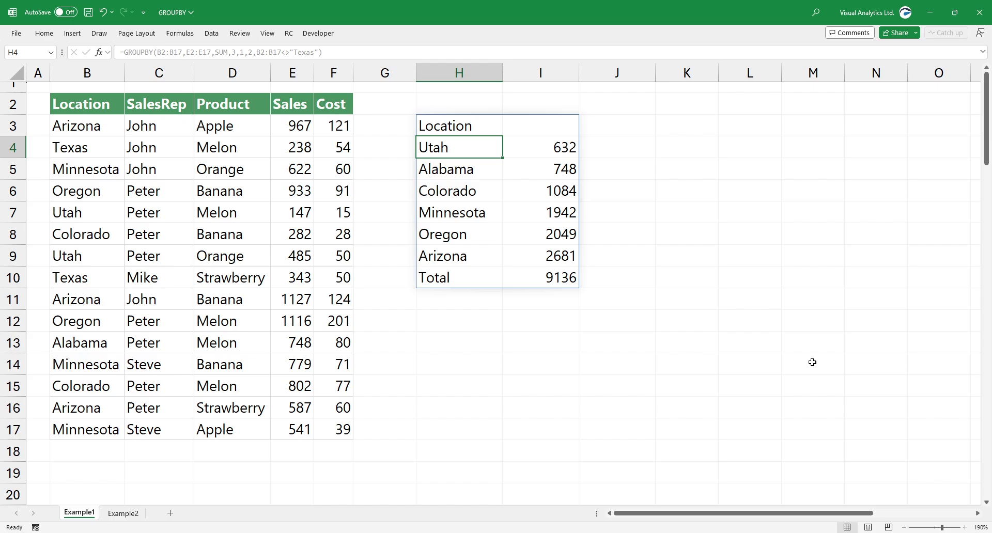